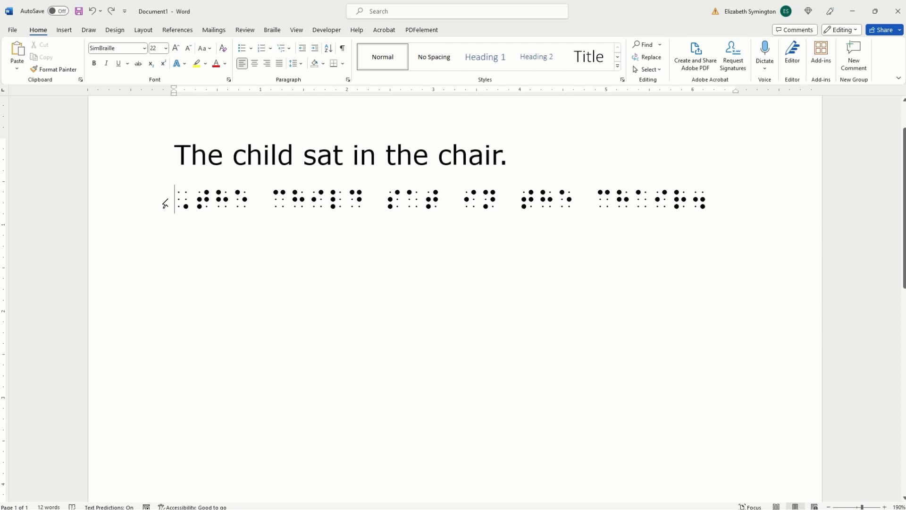
- Delete the old braille line and paste a copy of 'The child sat in the chair.' below
left_click_drag(166, 204, 721, 196)
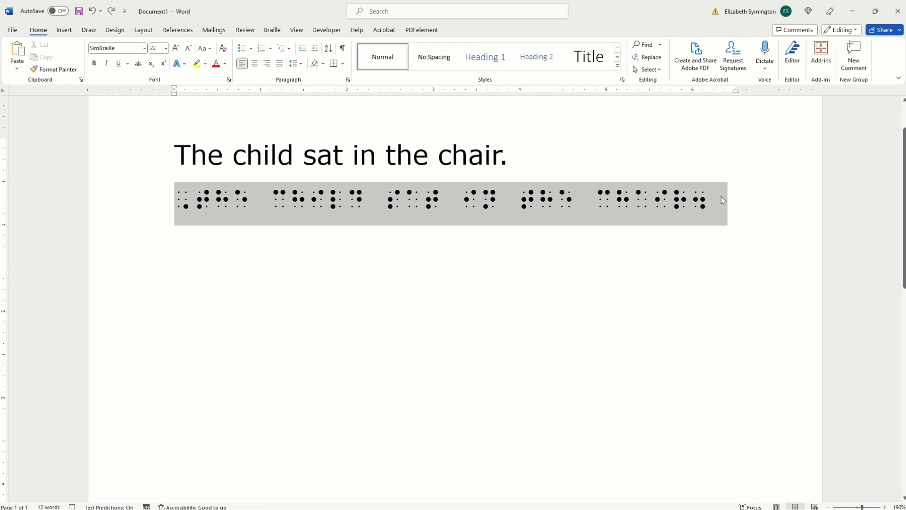
key("Delete")
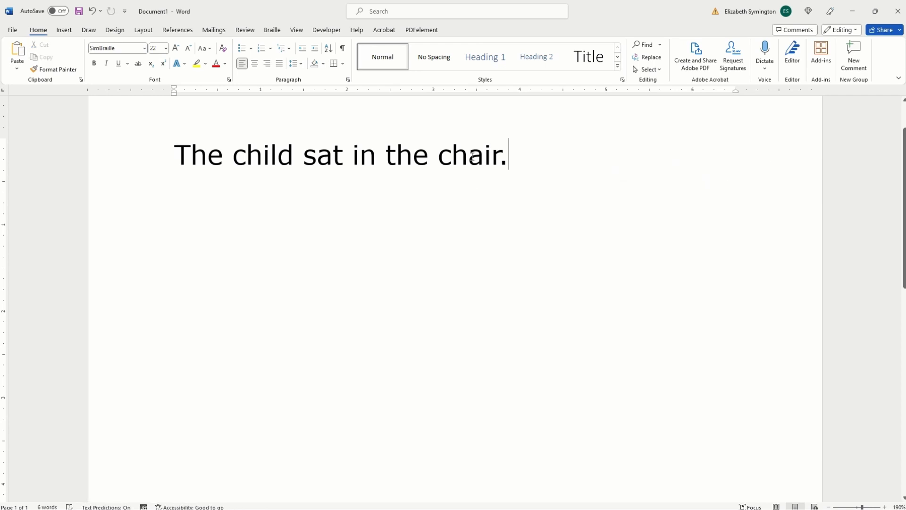
left_click_drag(511, 160, 170, 166)
key("ctrl+c")
left_click(202, 187)
key("ctrl+v")
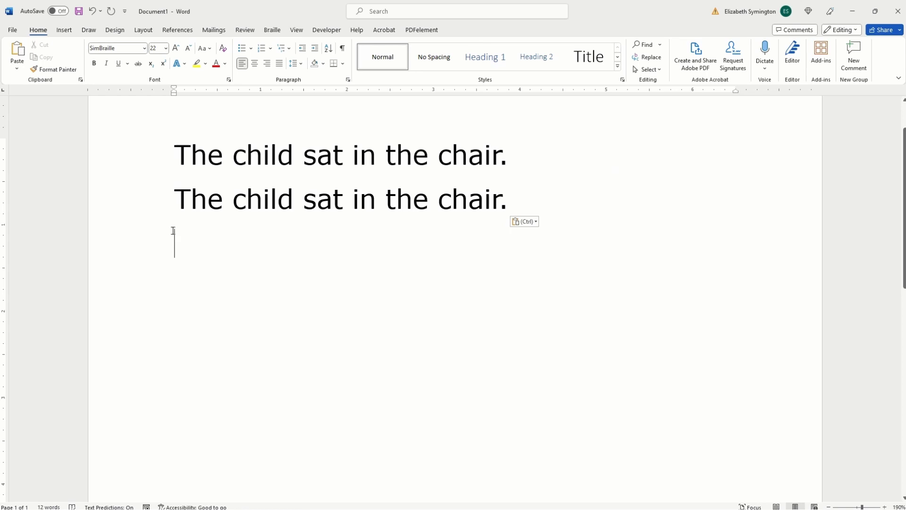
- Set the pasted copy of the sentence in the SimBraille font
left_click_drag(173, 197, 532, 204)
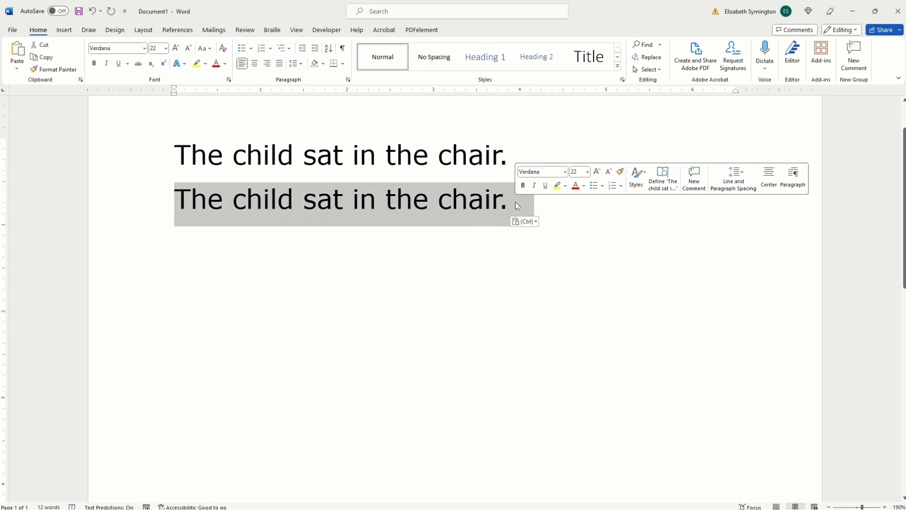
left_click(565, 172)
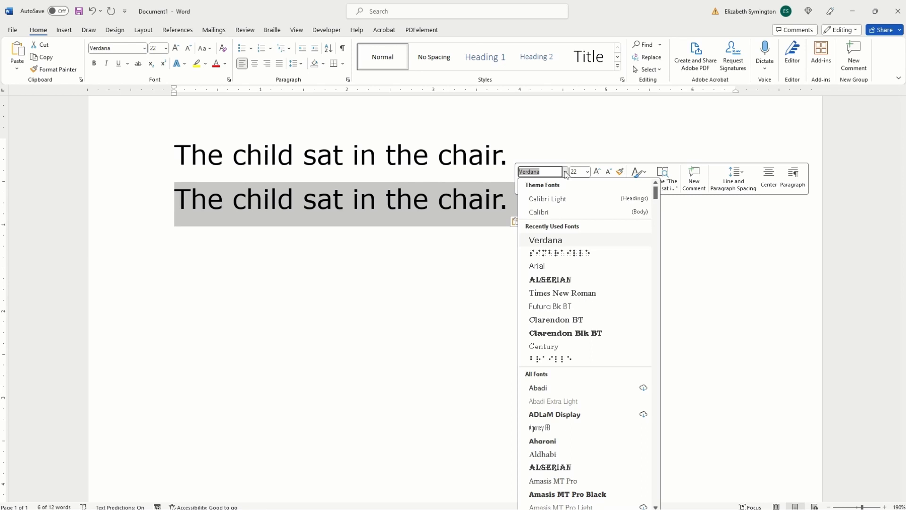
left_click(592, 254)
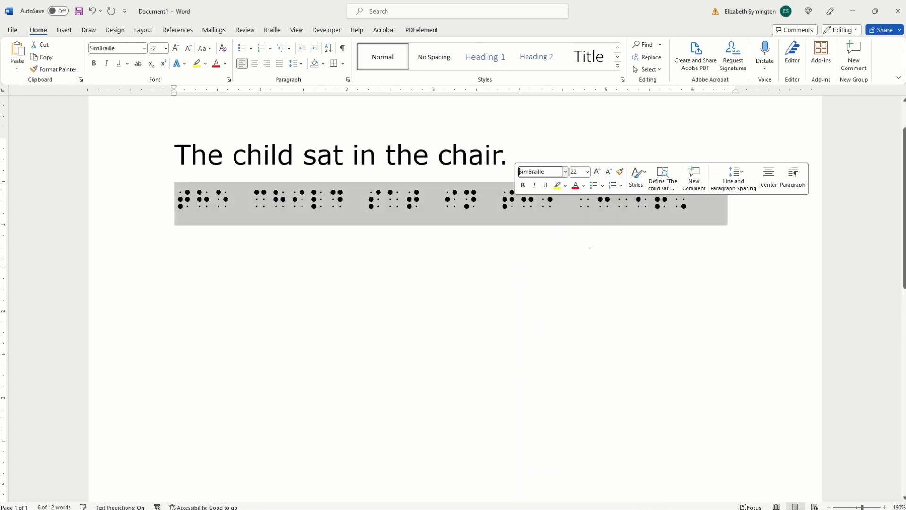
left_click(283, 240)
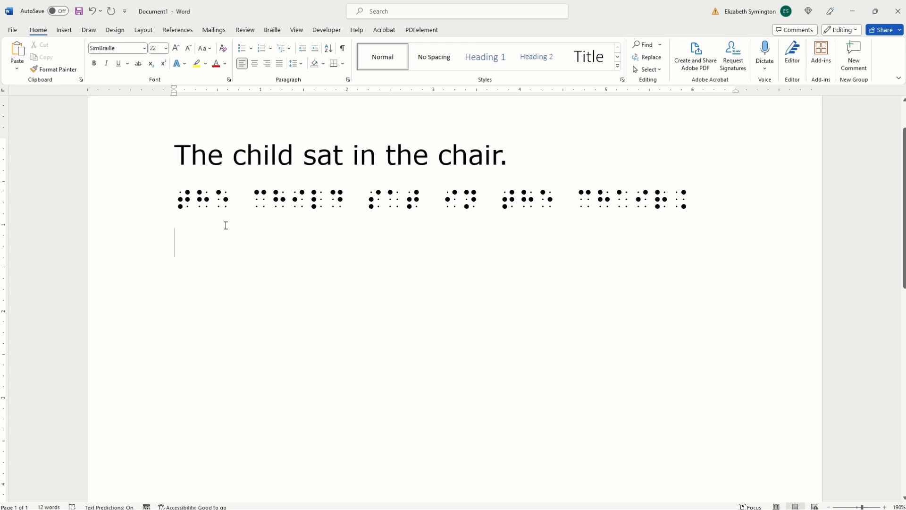
- Add a capital sign (,) at the braille line's start, end it with period 4, and start a new line
left_click(174, 204)
type(",")
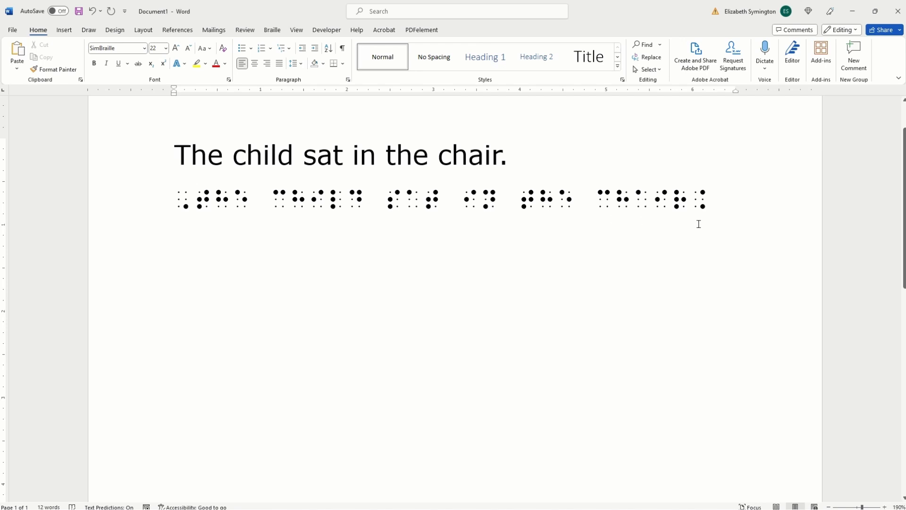
left_click(698, 198)
key("BackSpace")
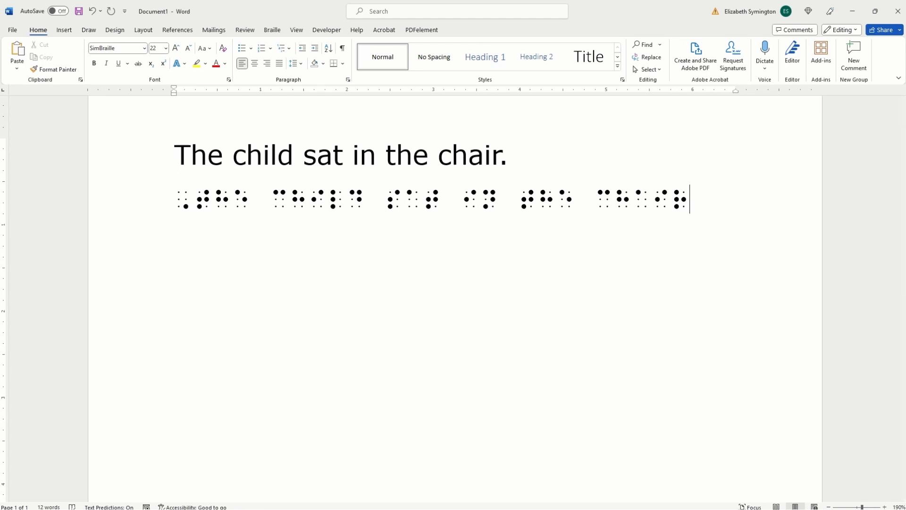
type("4")
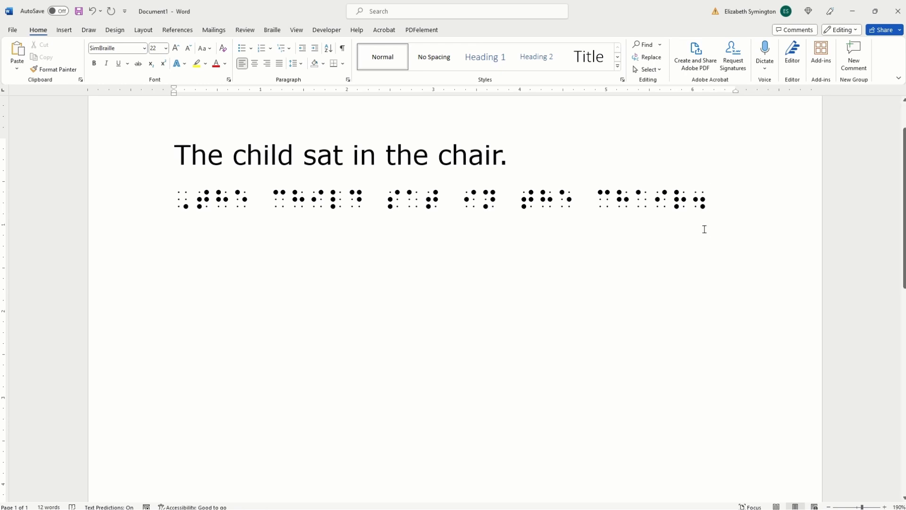
key("Return")
- Type the contracted braille ',! * sat 9 ! *air4' on its own line, then start another line
type(",")
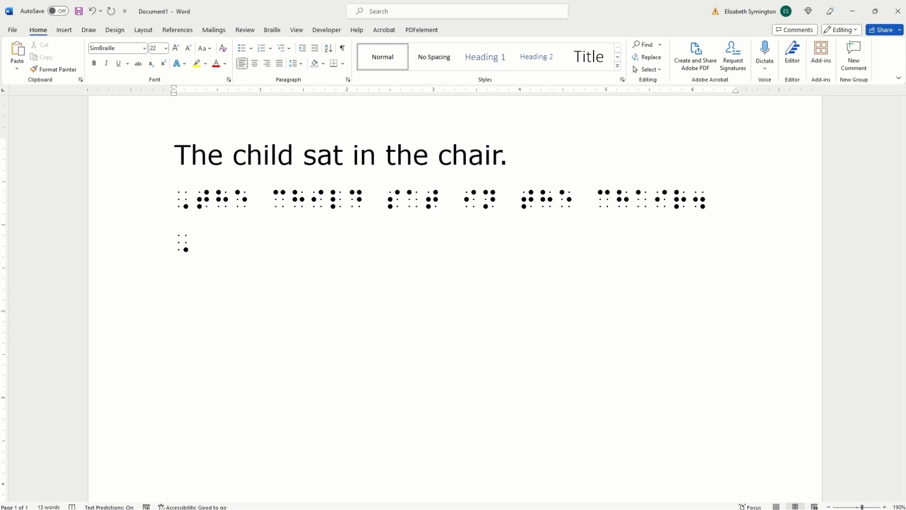
type(")")
type("* sat")
type("9")
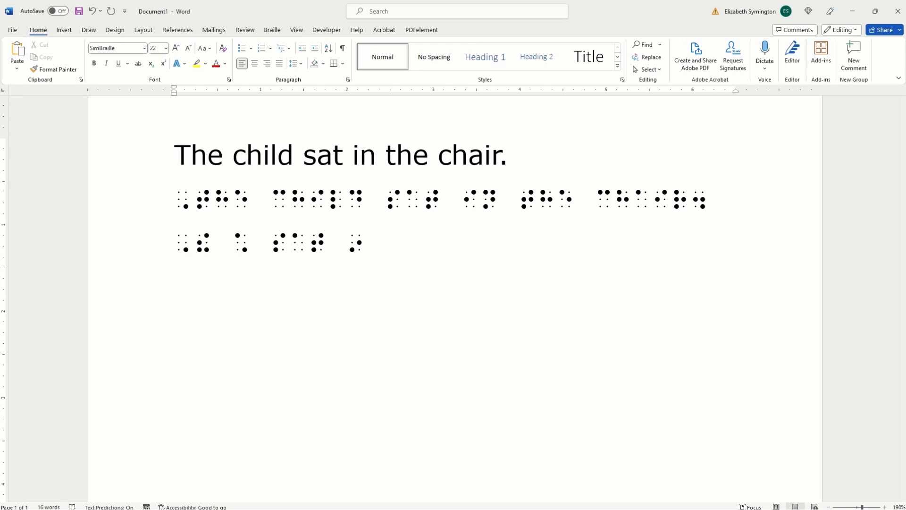
type(" )")
type("*air")
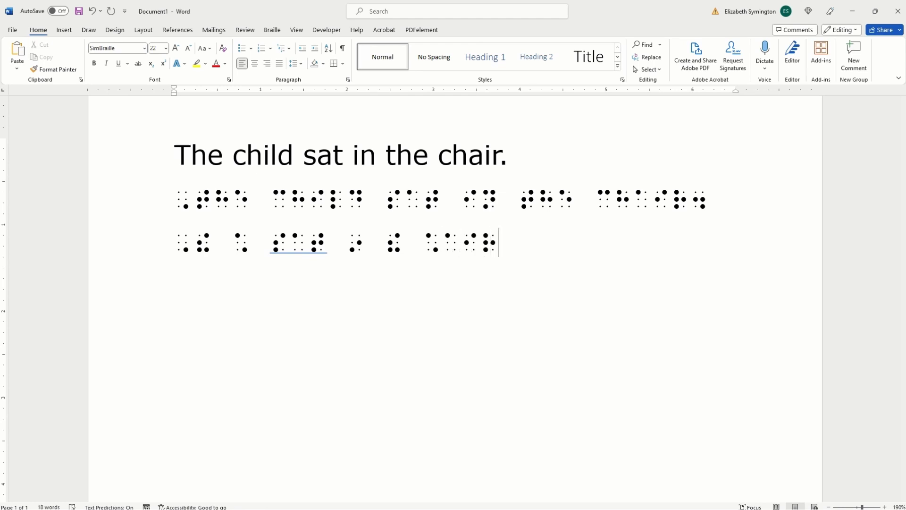
type("4")
key("Return")
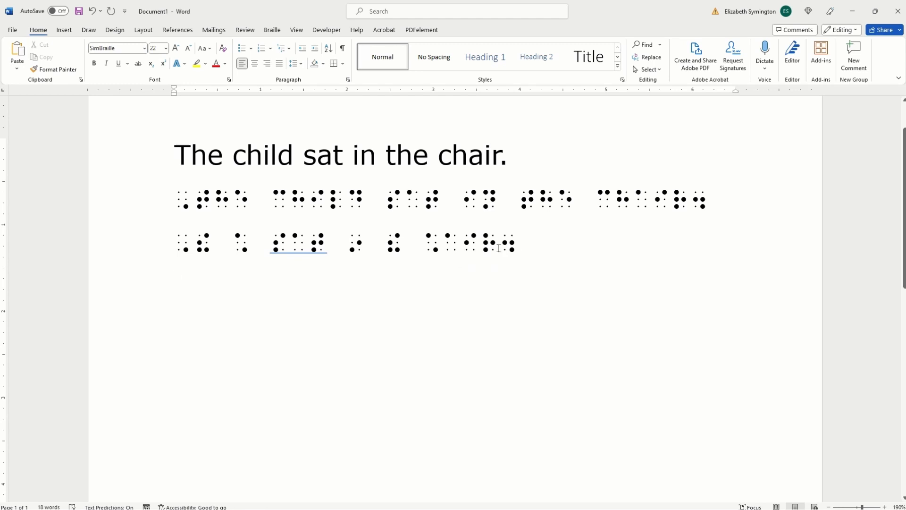
- Switch the contracted braille line to Verdana so it reads ',! * sat 9 ! *air4'
left_click_drag(525, 244, 178, 250)
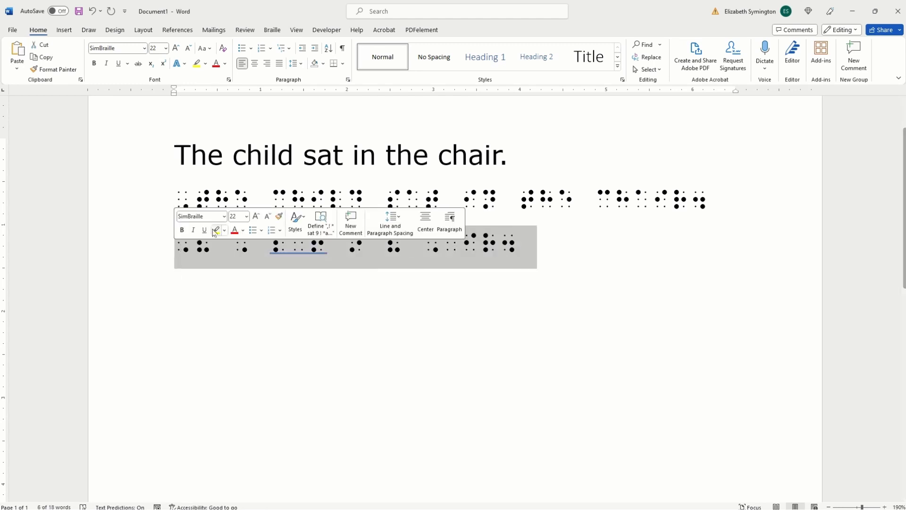
left_click(224, 217)
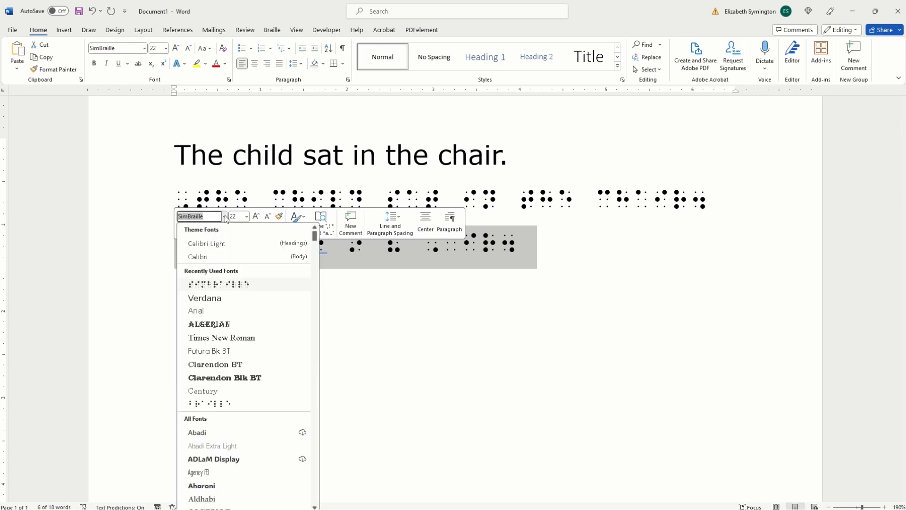
left_click(206, 298)
left_click(193, 285)
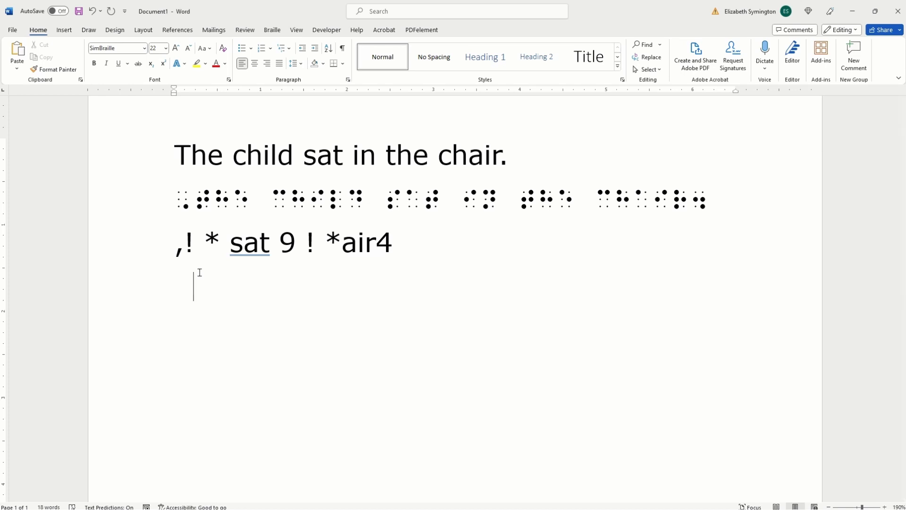
- Add the label 'ascii braille' on the new line, formatted in Verdana
key("BackSpace")
type("ascii braille")
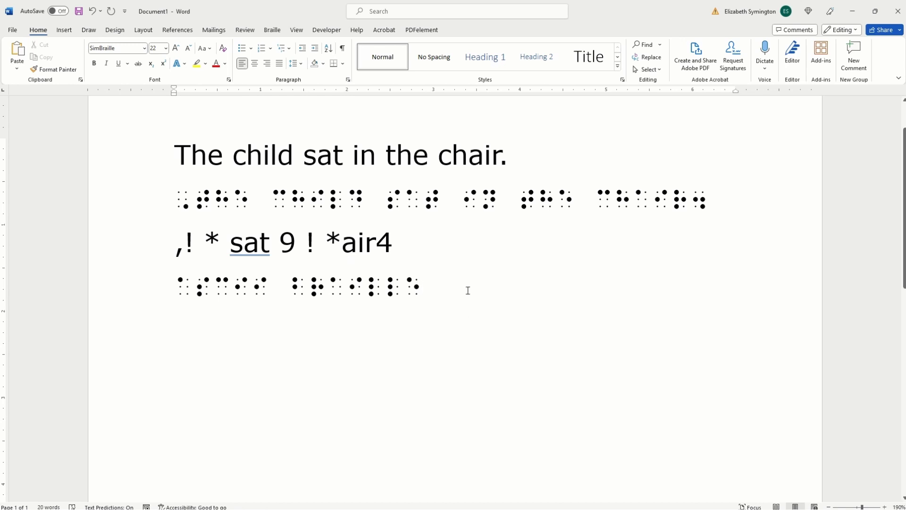
left_click_drag(468, 289, 170, 292)
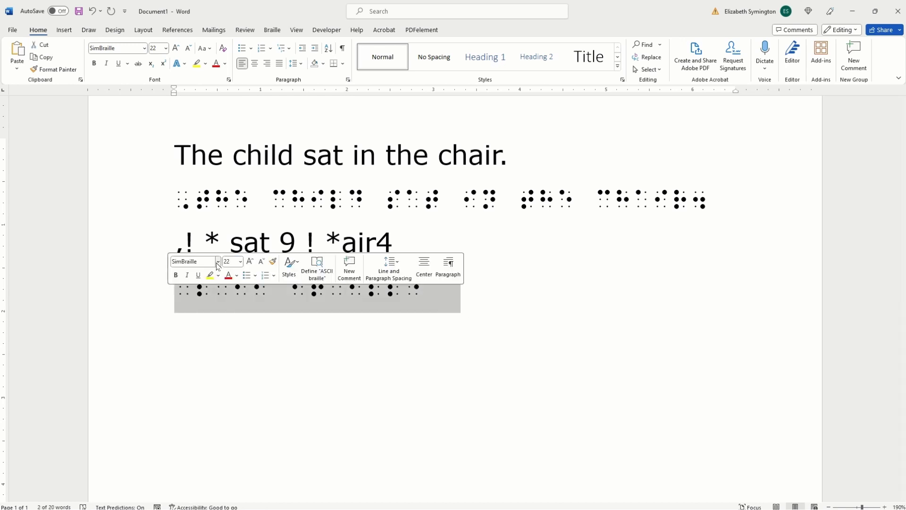
left_click(219, 261)
left_click(225, 59)
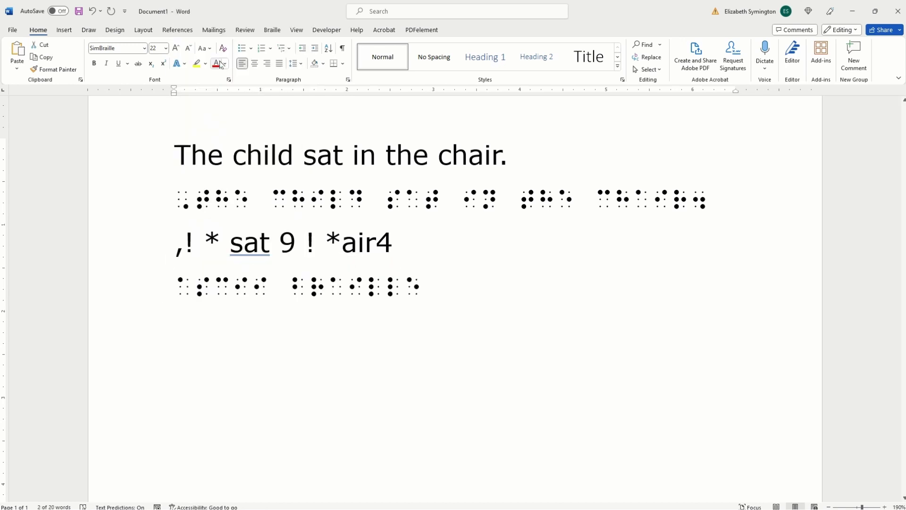
left_click(219, 315)
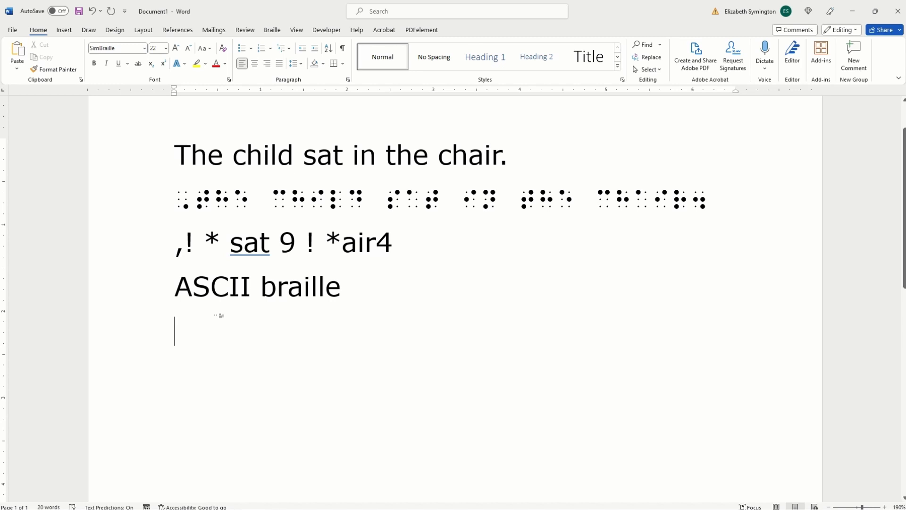